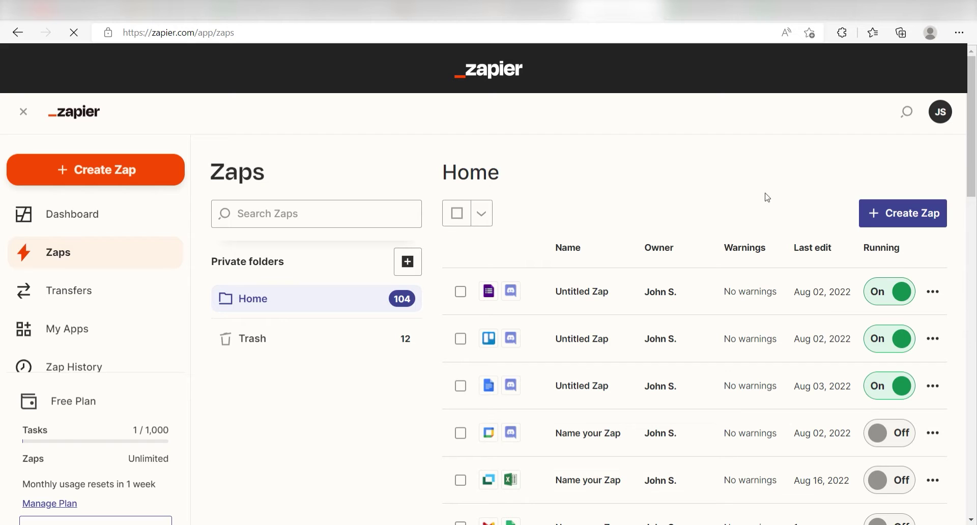
Create a new Zap with Google Sheets as the trigger app and New Spreadsheet Row as its event
click(91, 183)
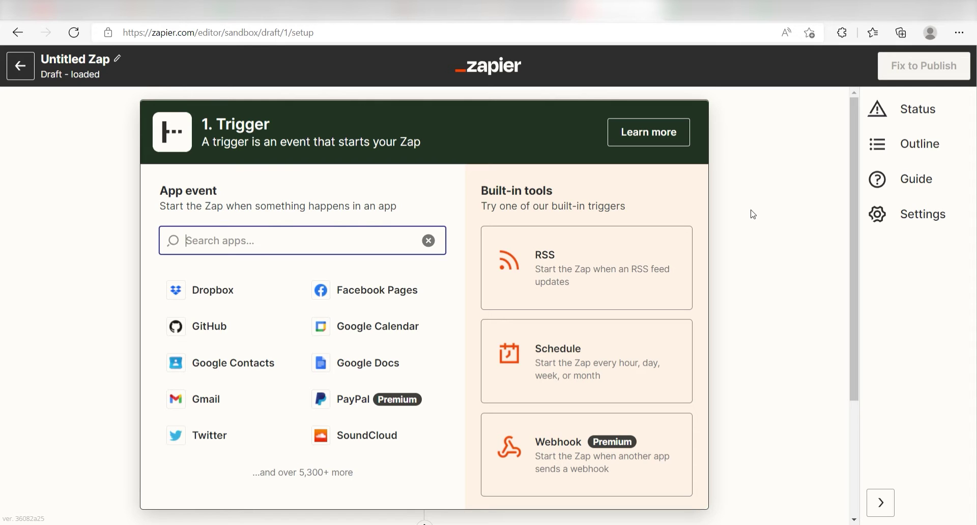
text(google sheets)
click(297, 304)
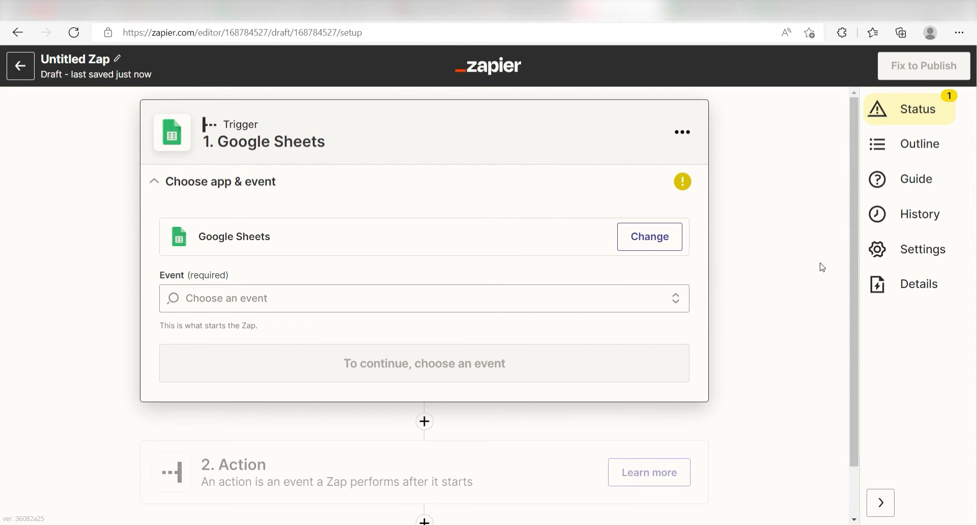
click(676, 298)
click(665, 325)
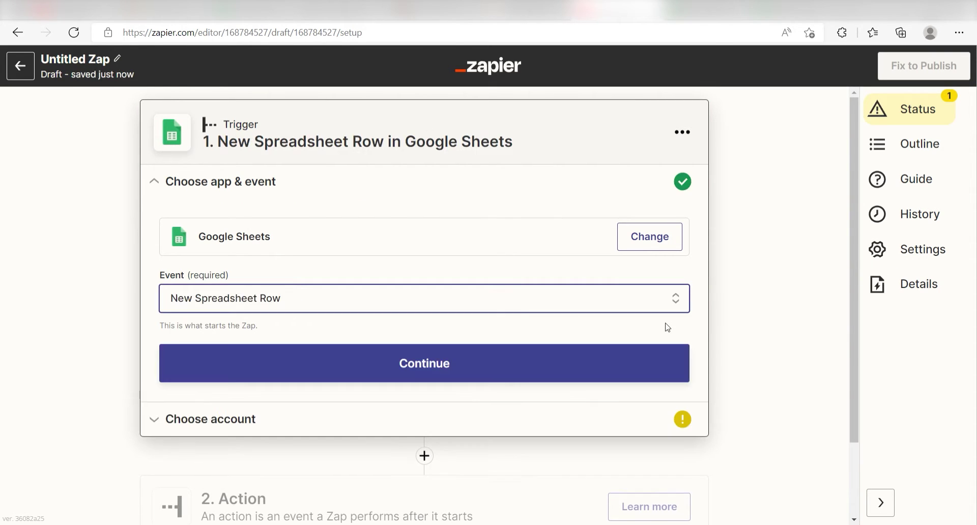
click(515, 383)
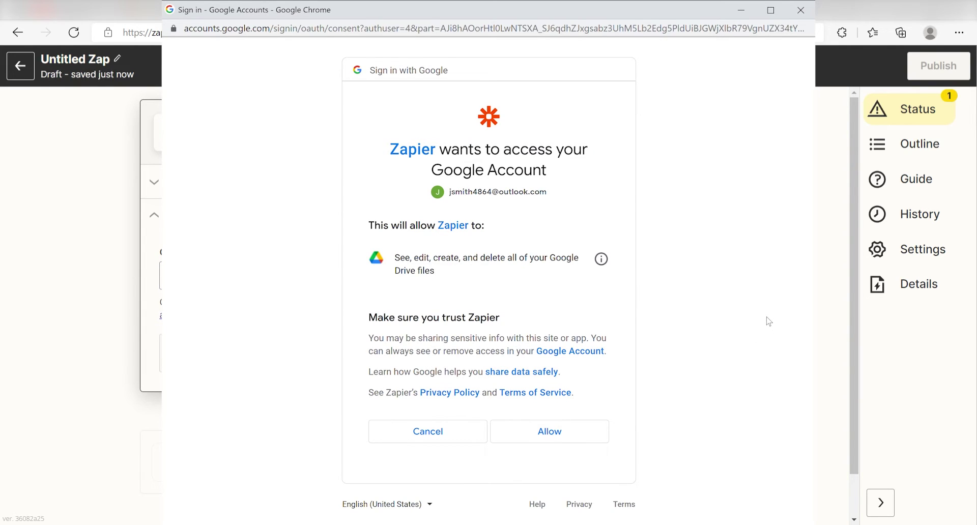
Allow Zapier to access the Google account and continue with it as the trigger's Google Sheets account
click(550, 431)
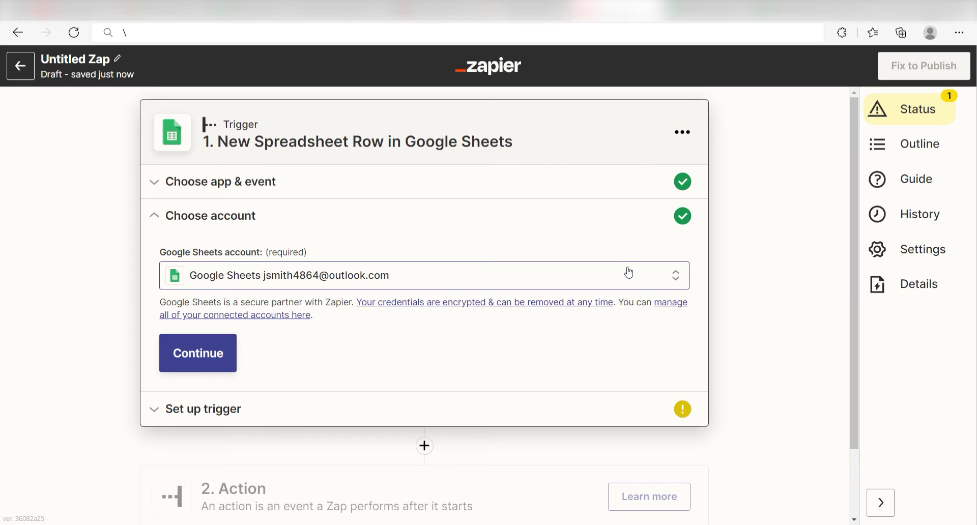
click(214, 364)
Set the trigger to the Zapier Project Plans spreadsheet and worksheet Sheet1, and test it to find a sample row
scroll(804, 347, down, 1)
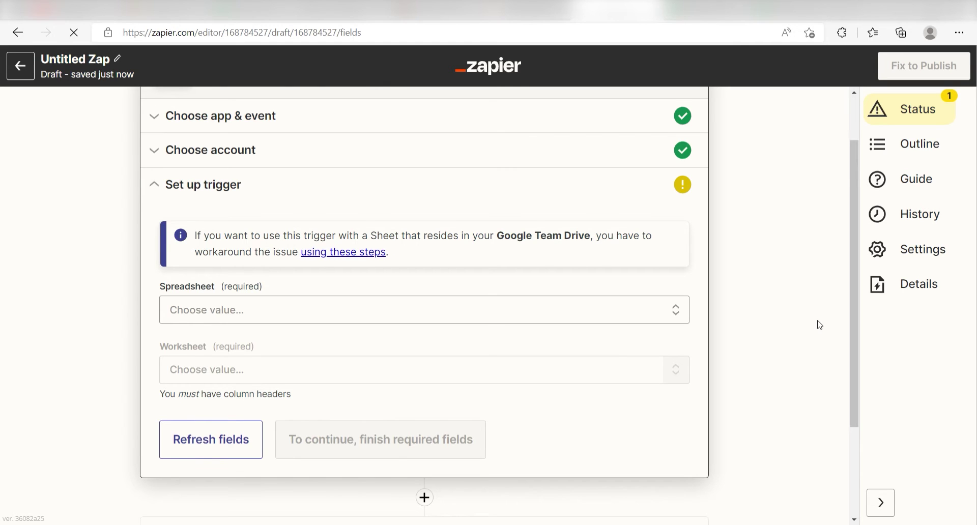
click(486, 308)
click(388, 402)
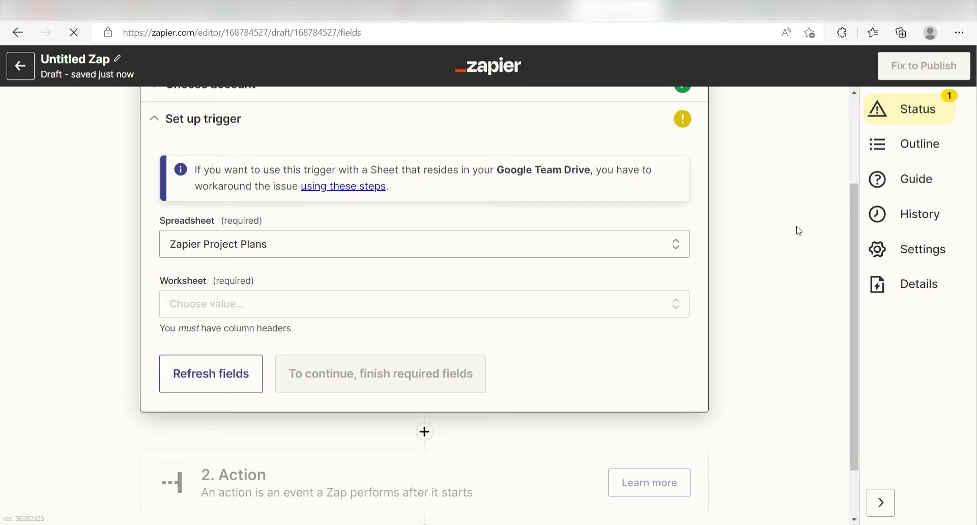
click(587, 307)
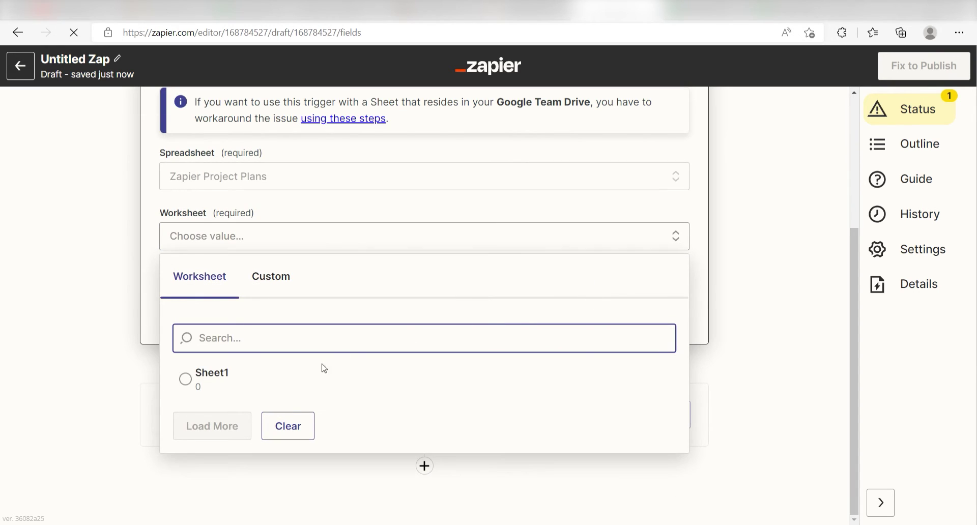
click(287, 382)
click(345, 301)
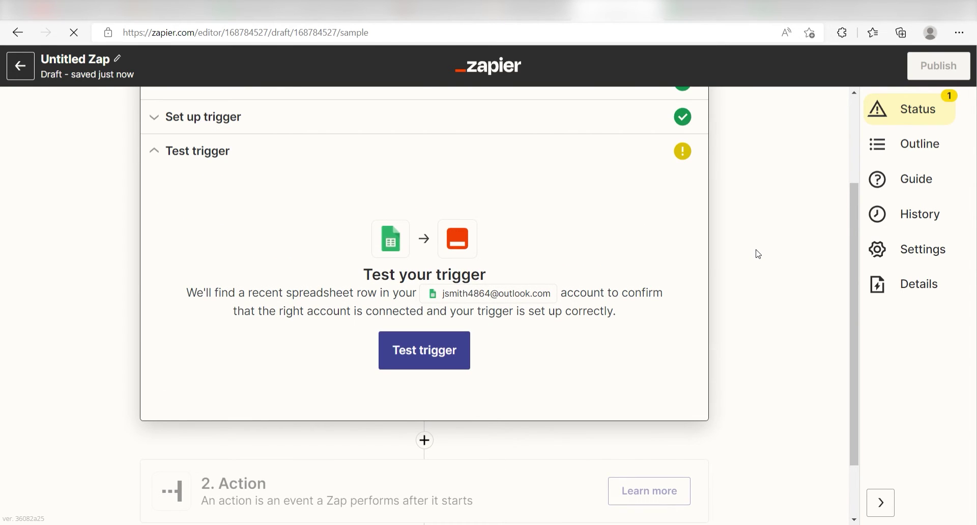
click(424, 350)
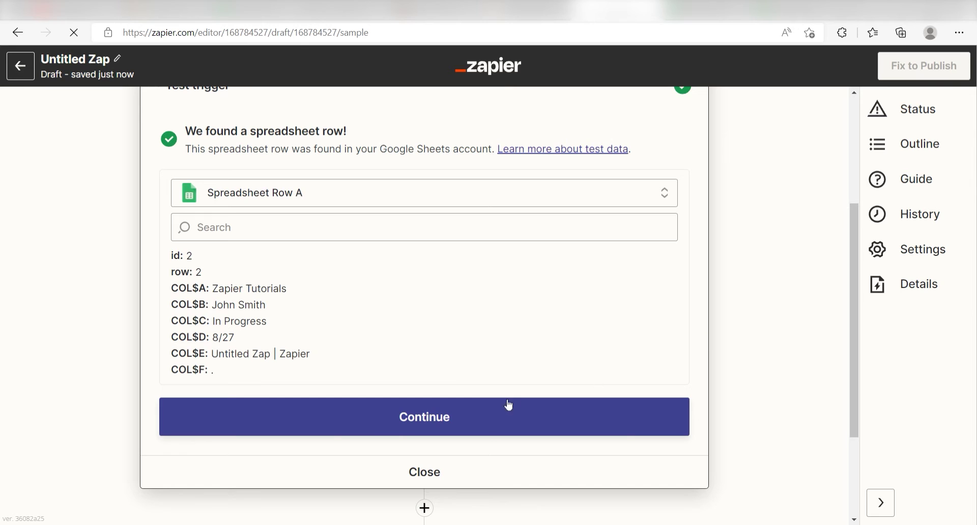
click(482, 414)
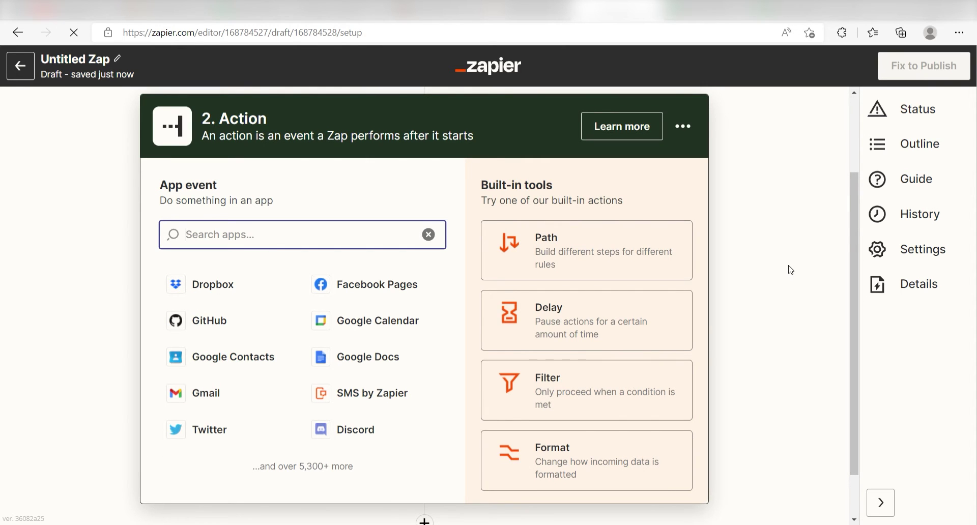
Choose monday.com as the action app with the Create Item event
text(Monday.com)
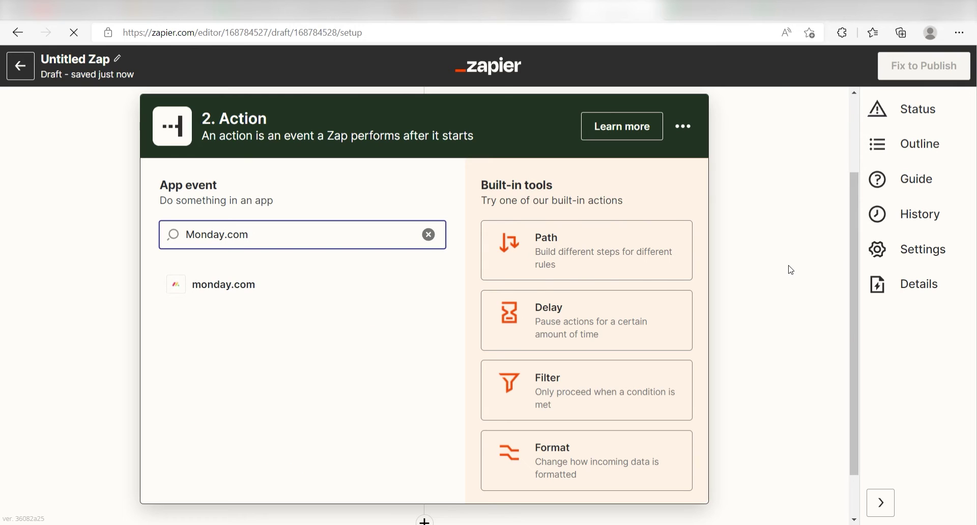
click(334, 302)
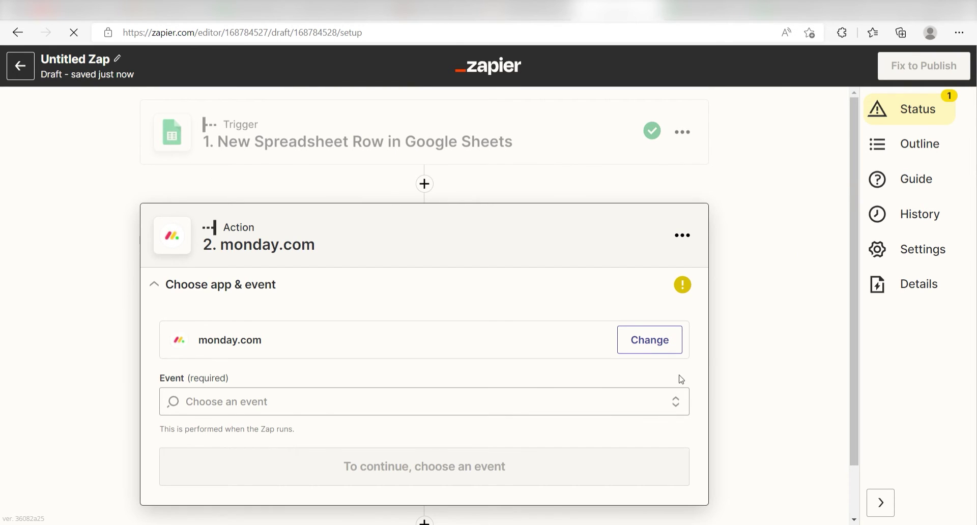
click(589, 404)
click(250, 474)
click(557, 402)
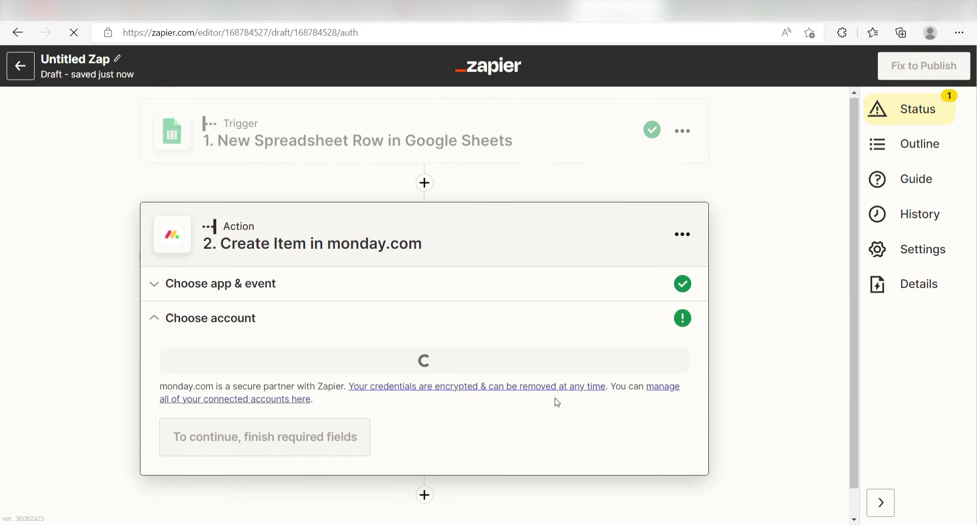
scroll(794, 300, down, 1)
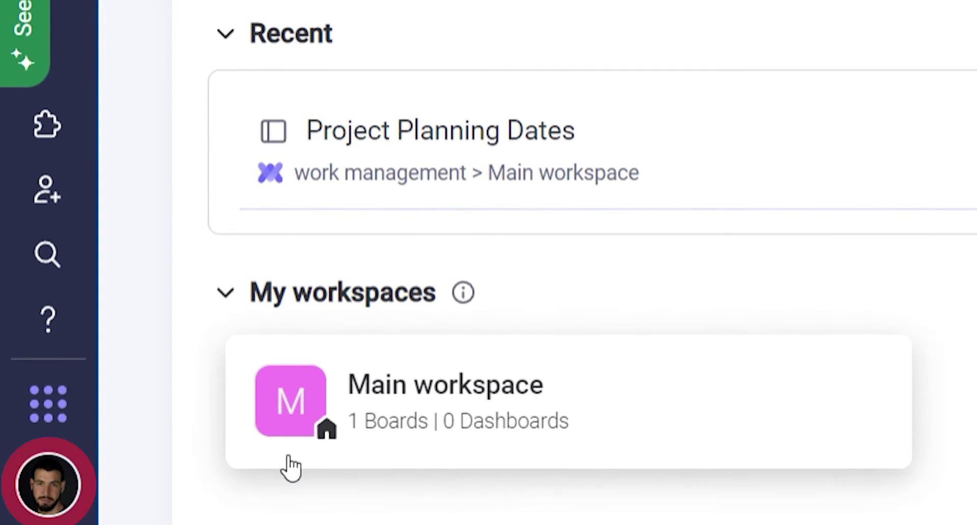
In monday.com, open the personal access tokens page in the developer area and copy the API token
click(77, 514)
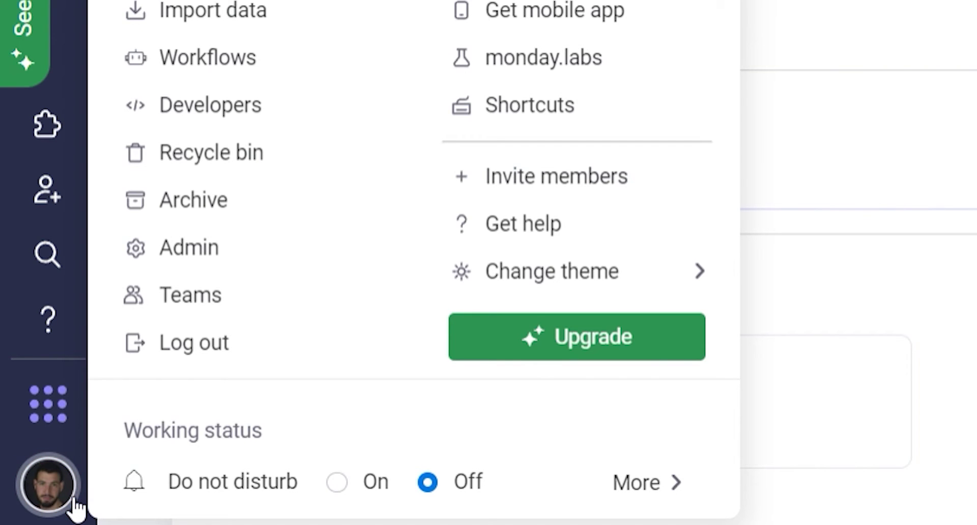
click(289, 124)
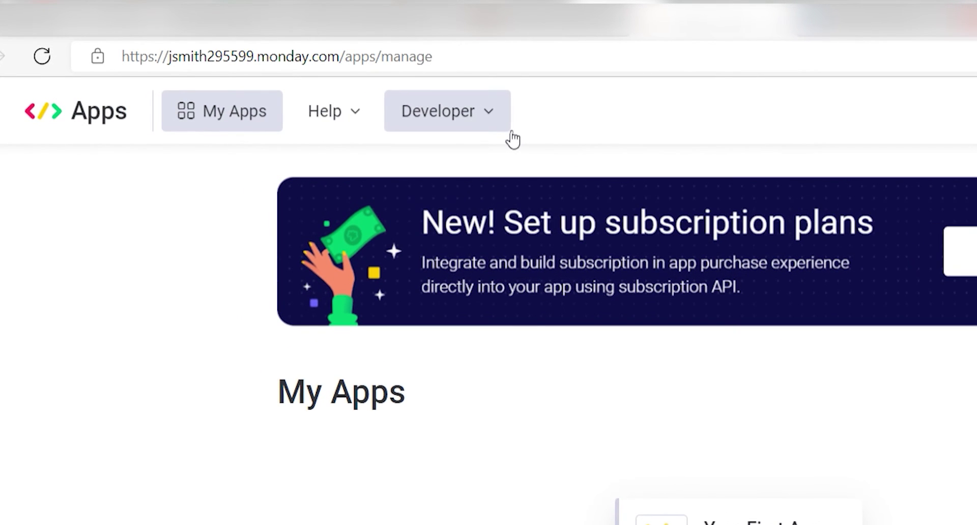
click(511, 131)
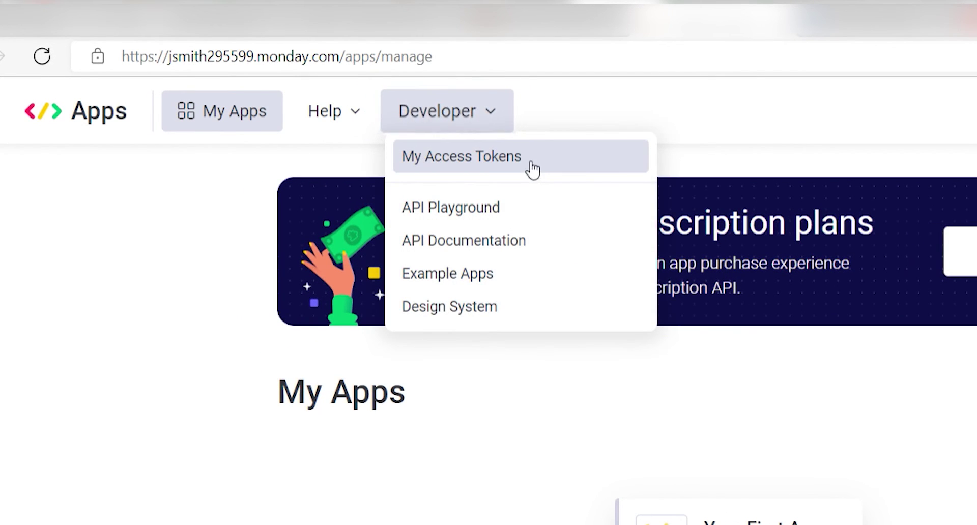
click(530, 153)
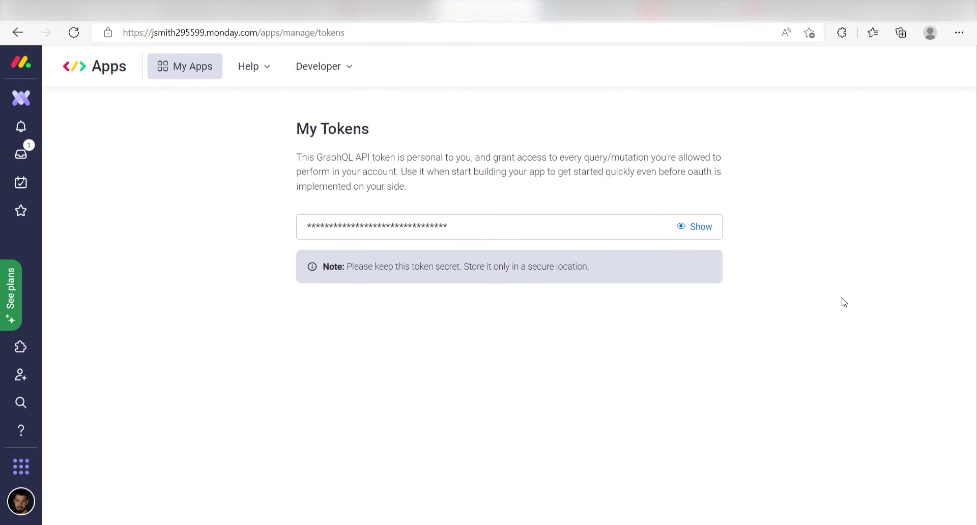
drag(463, 233, 275, 239)
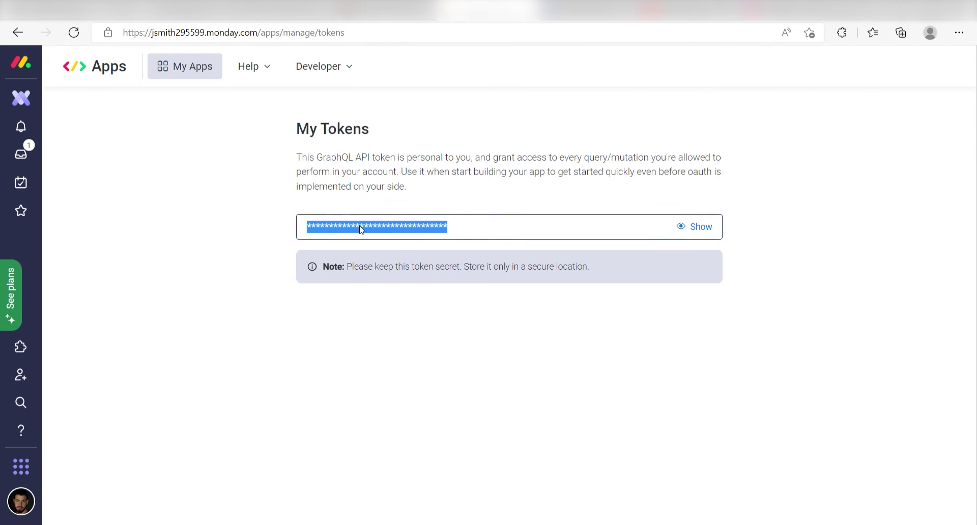
key(ctrl+c)
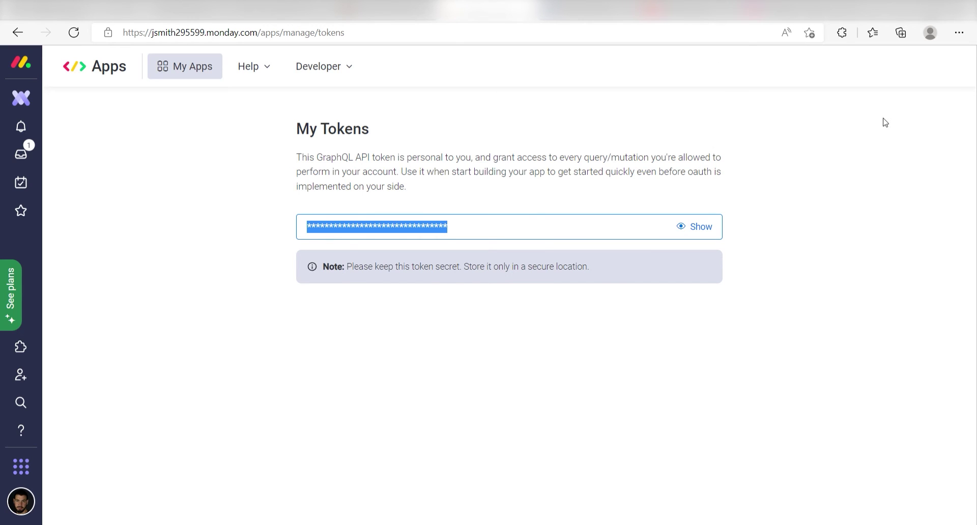
Switch back to Zapier, paste the API v2 token to connect the monday.com account, and continue with that account
key(alt+Tab)
key(ctrl+v)
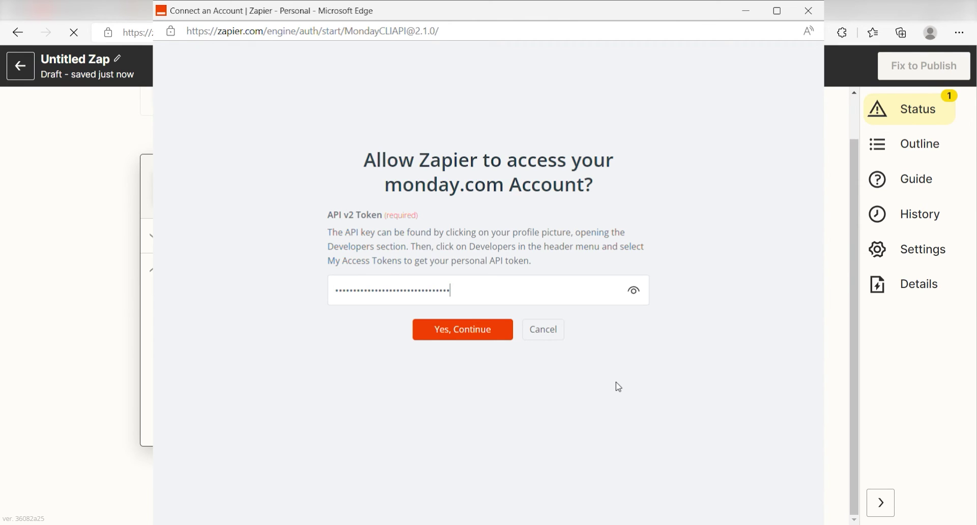
click(486, 334)
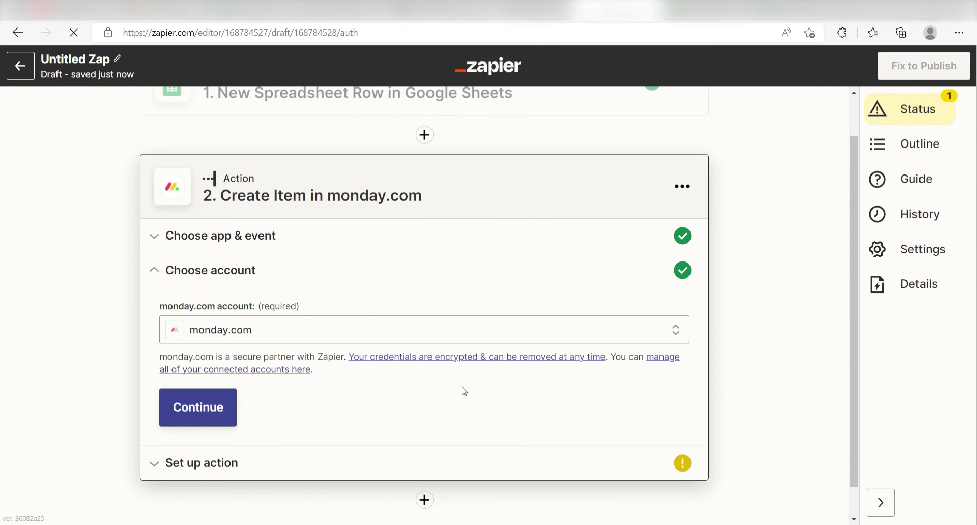
click(196, 408)
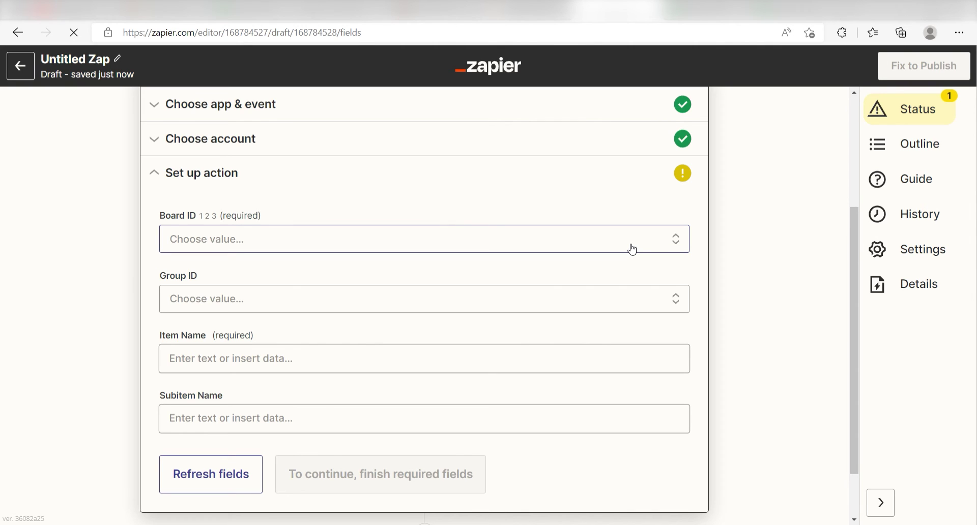
Set the action's board to Project Planning Dates and its group to This month
click(321, 244)
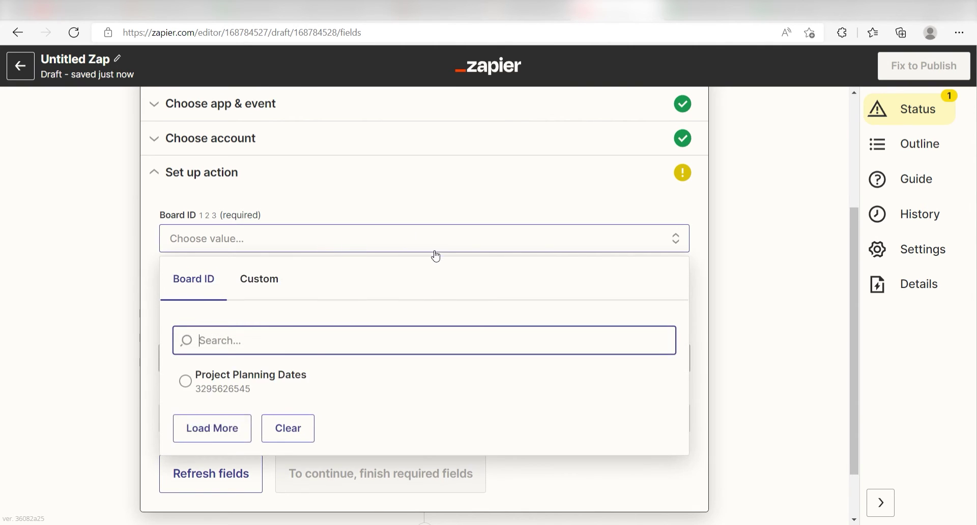
click(295, 387)
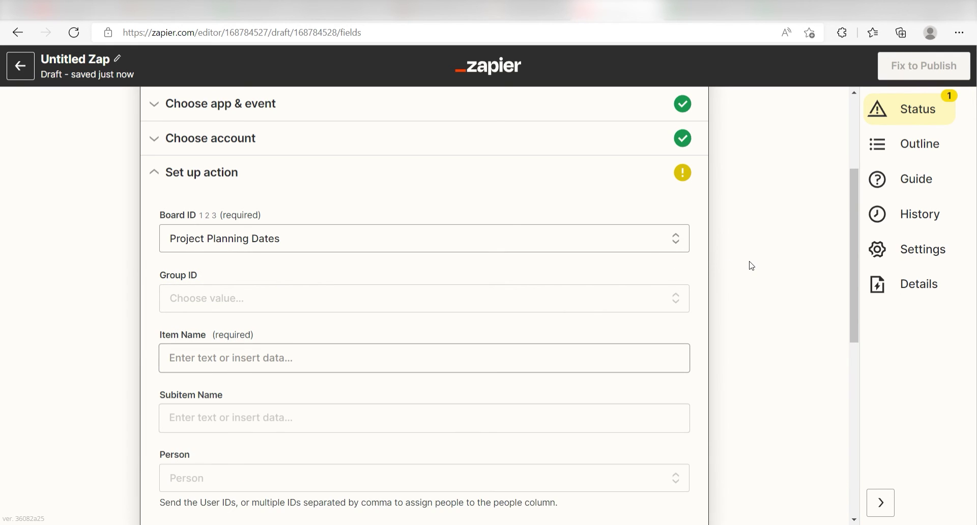
scroll(752, 266, down, 1)
click(494, 236)
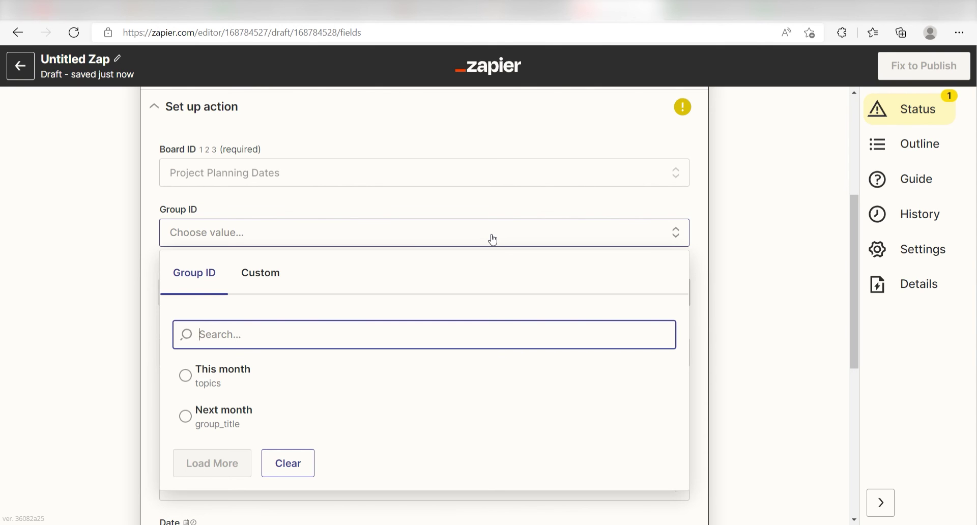
click(300, 375)
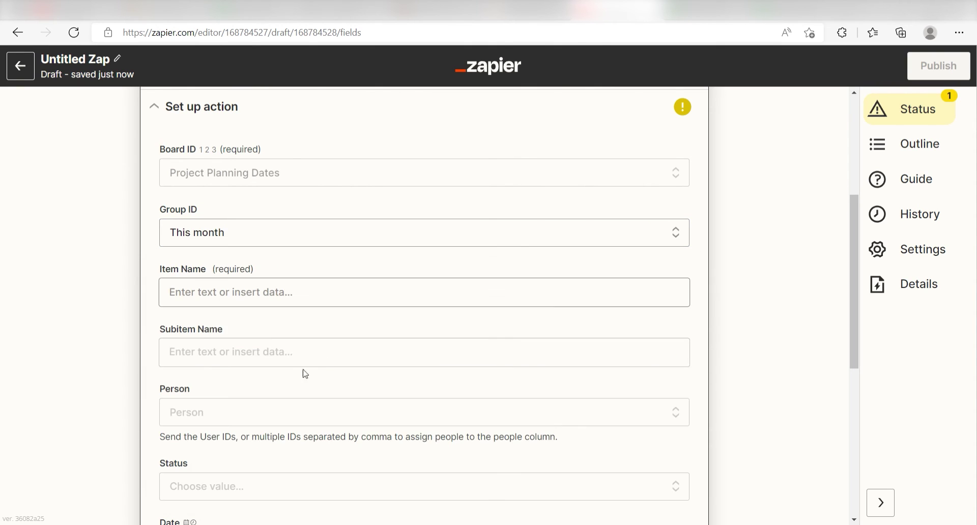
Map the Item Name to the Project field from the new Google Sheets row
scroll(758, 227, down, 1)
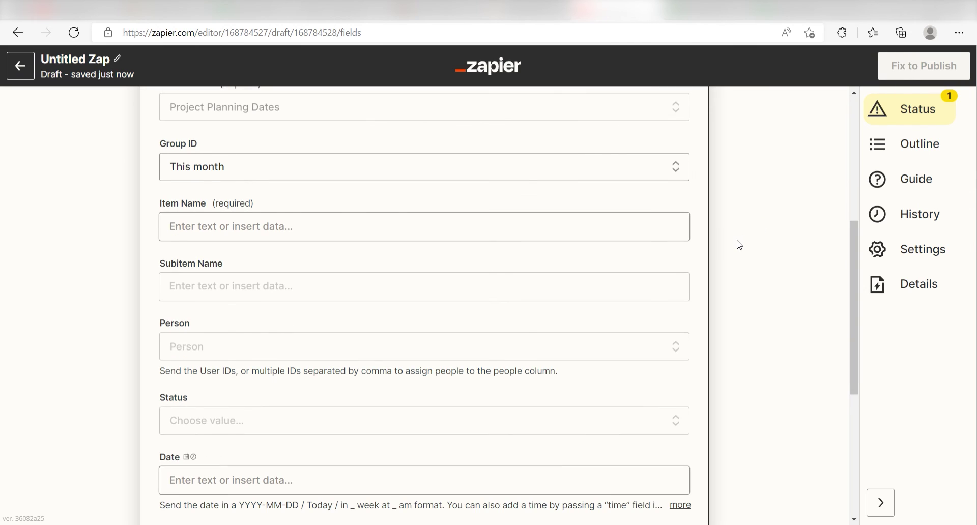
click(595, 235)
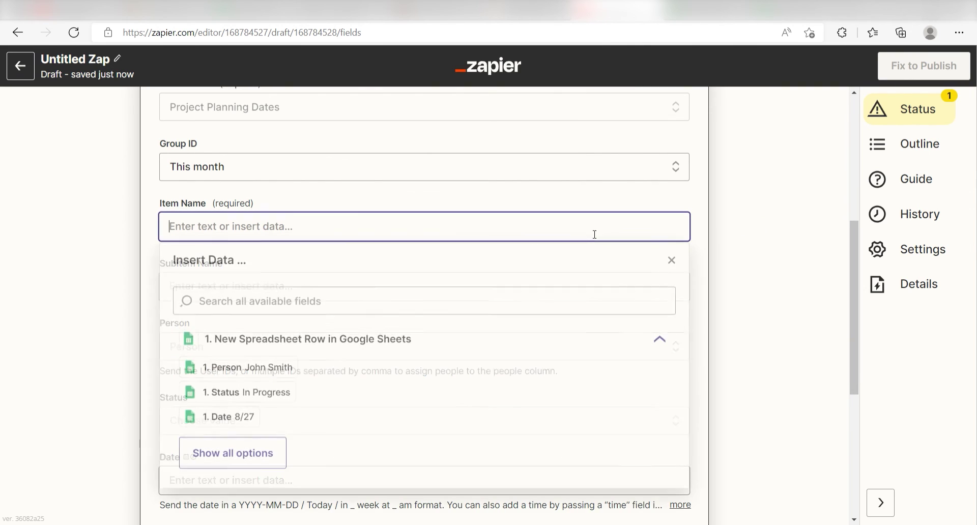
click(258, 455)
scroll(281, 398, down, 1)
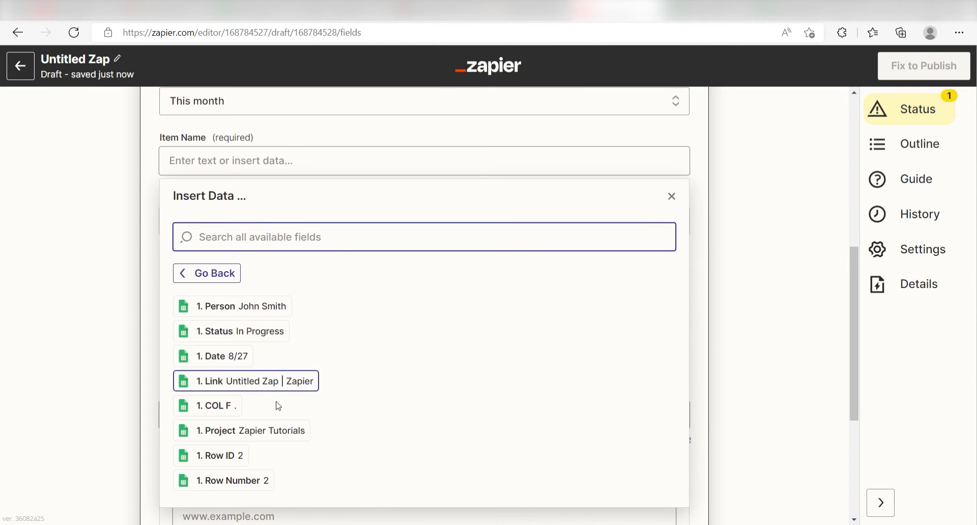
click(276, 431)
click(764, 244)
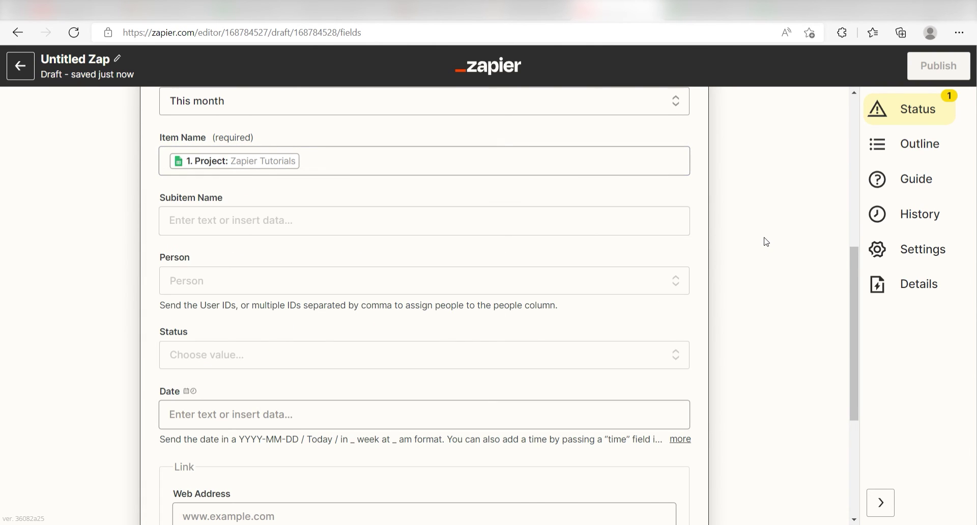
Select the person assigned to the item and set its status to Working on it
click(392, 289)
click(264, 436)
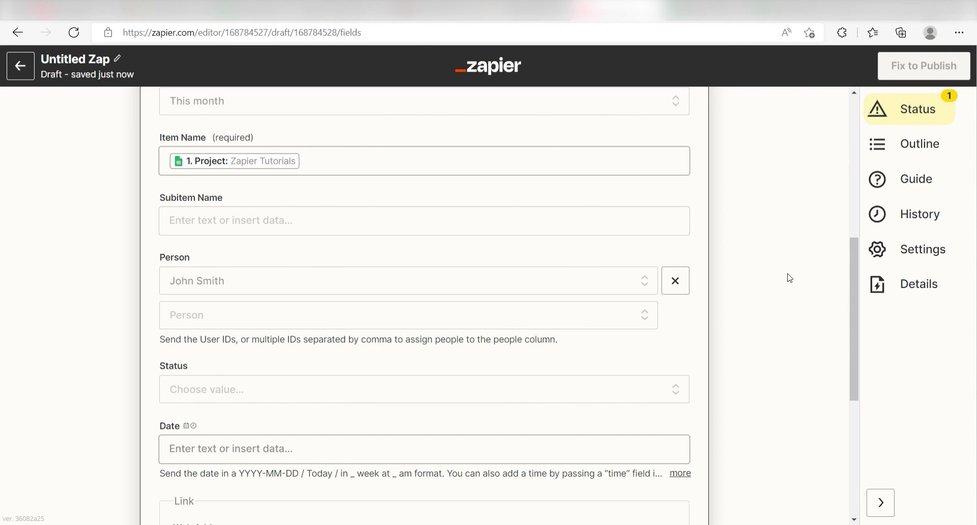
scroll(790, 278, down, 1)
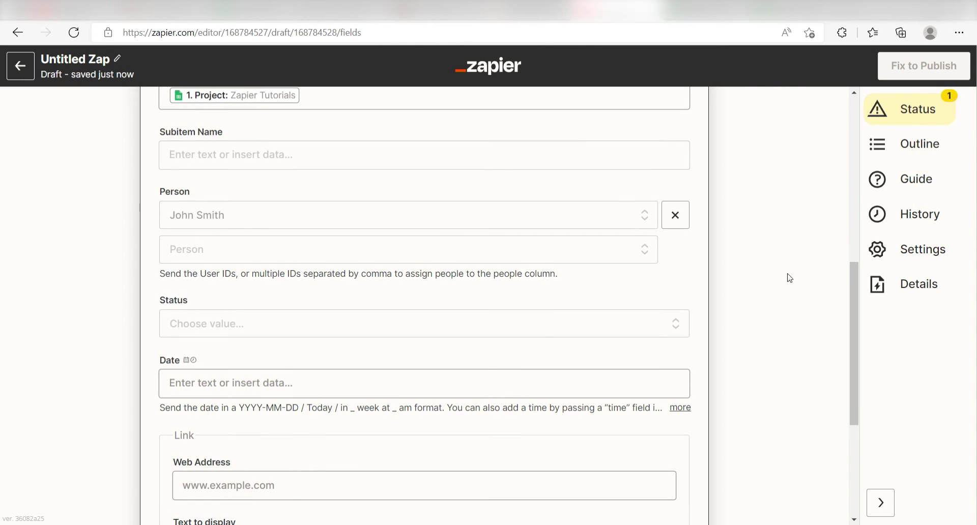
click(552, 333)
click(339, 465)
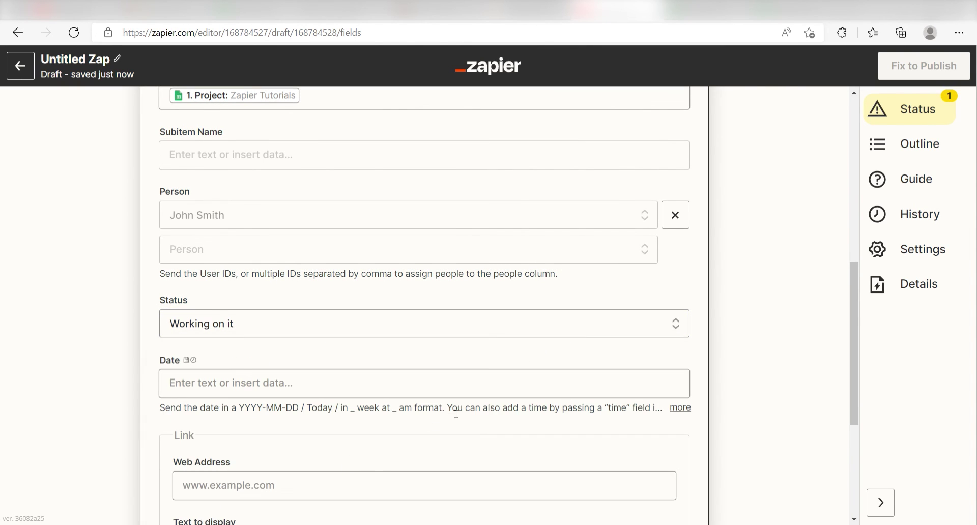
Map the item's Date to the Date field from the new Google Sheets row
scroll(778, 256, down, 2)
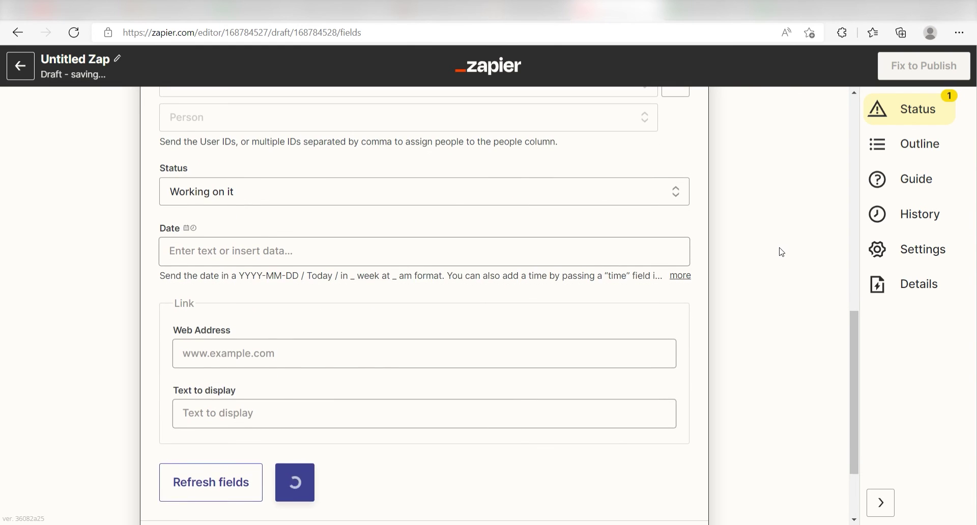
click(458, 251)
click(257, 441)
click(788, 270)
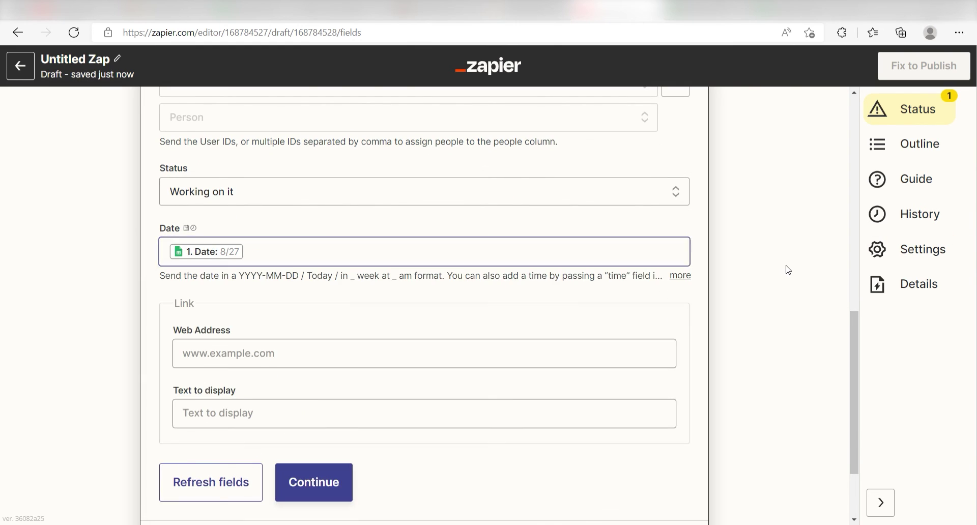
Map the link's Web Address to the Link field from the Google Sheets row and set its display text to Zapier Tutorial Videos
click(312, 399)
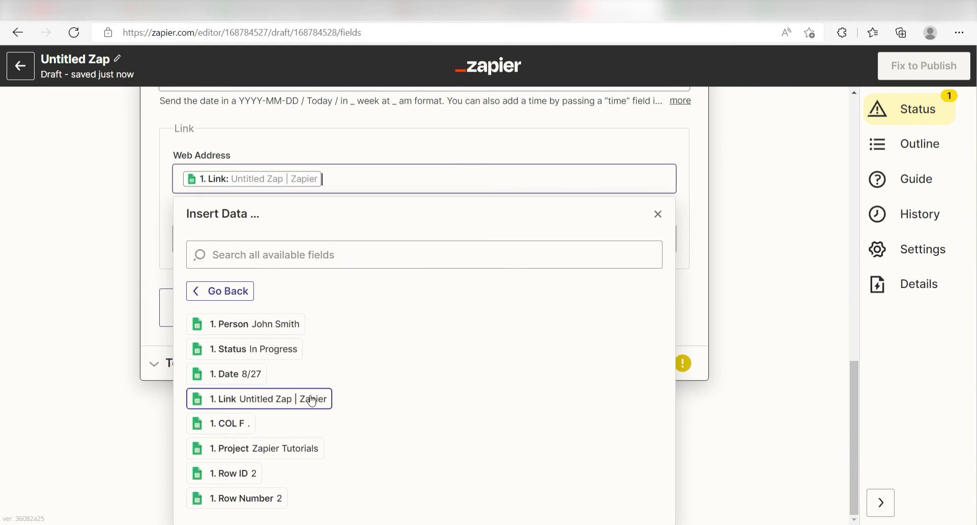
click(801, 210)
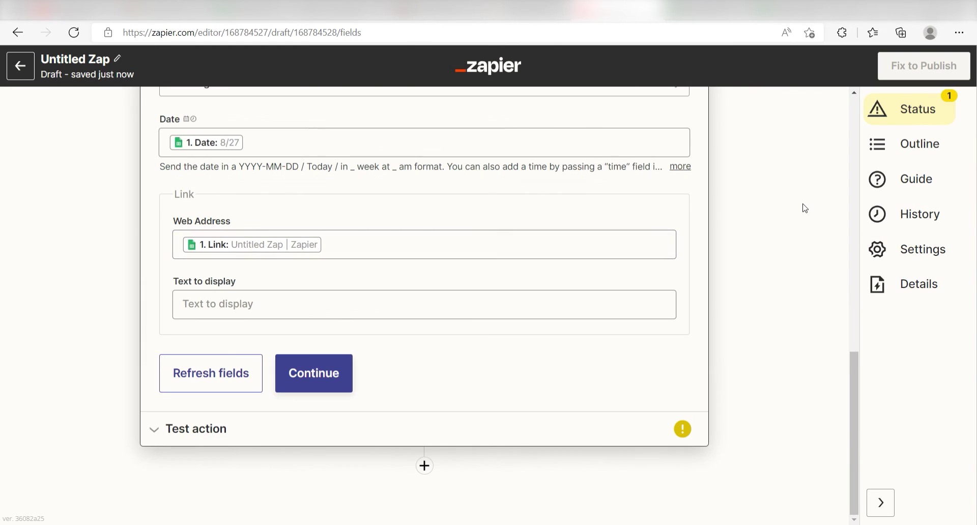
click(321, 314)
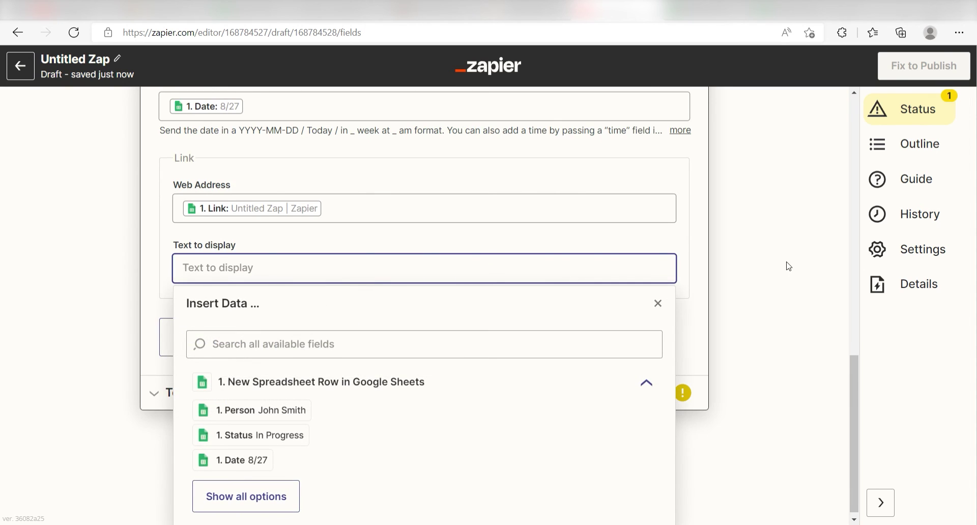
scroll(774, 270, up, 1)
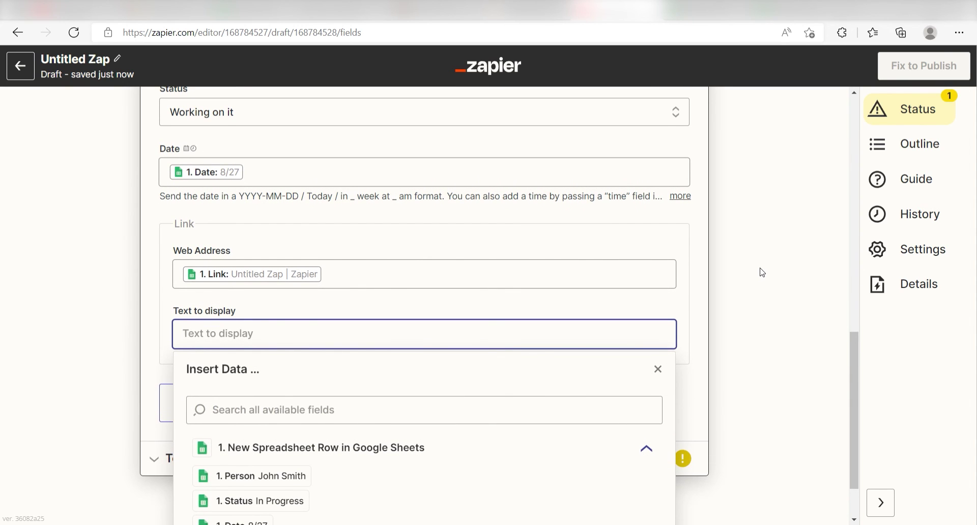
text(Zapier Tutorial Videos)
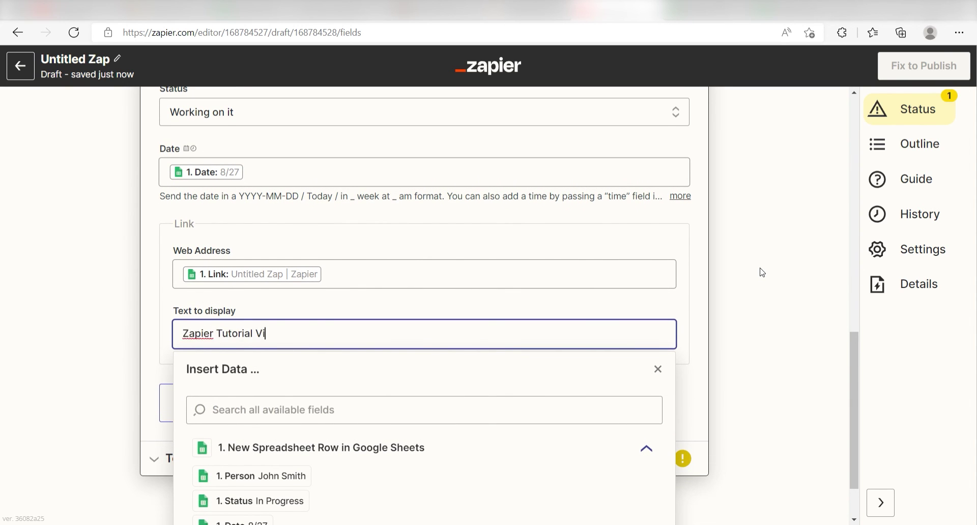
click(762, 273)
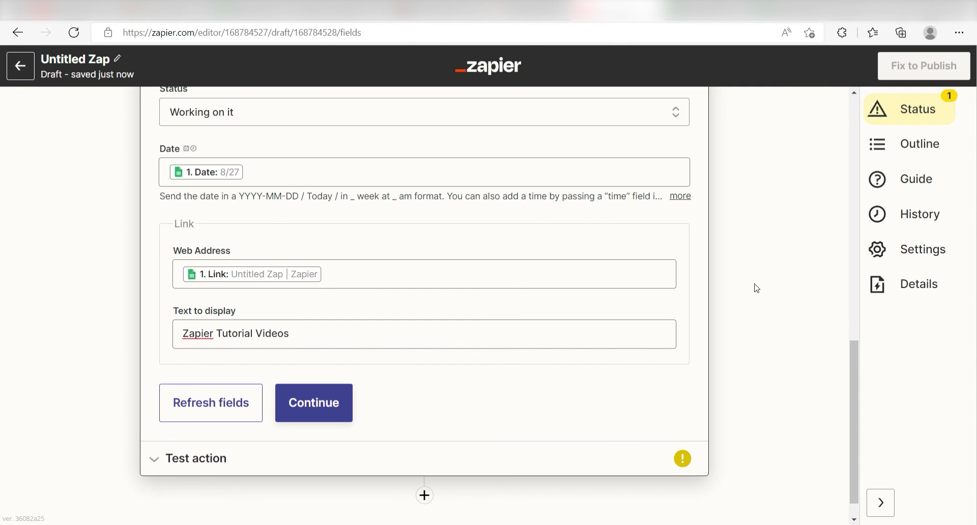
Finish the action's field setup and run a test with review that sends the item to monday.com
click(333, 418)
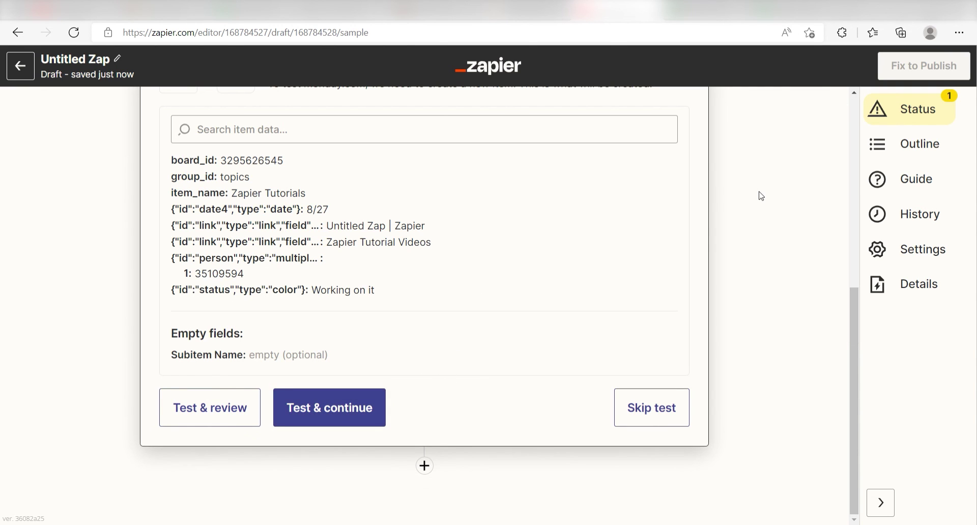
click(173, 411)
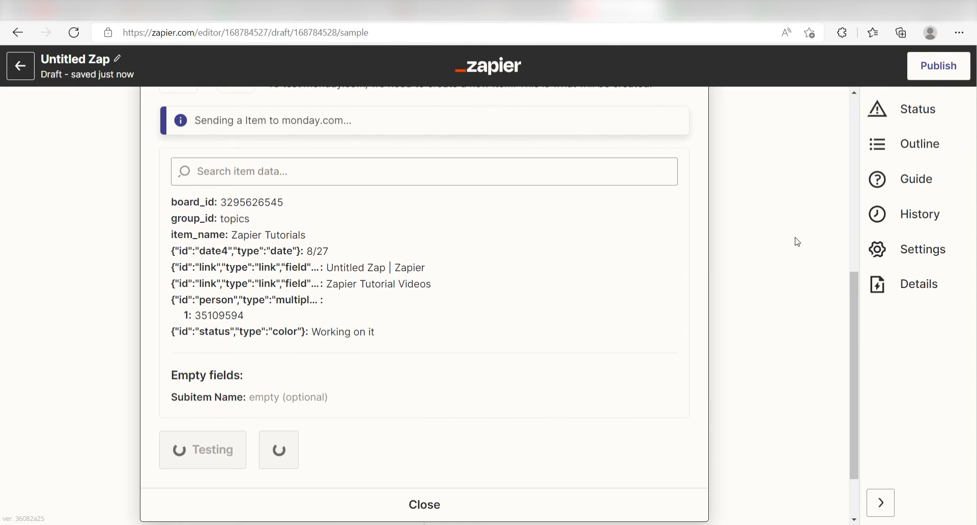